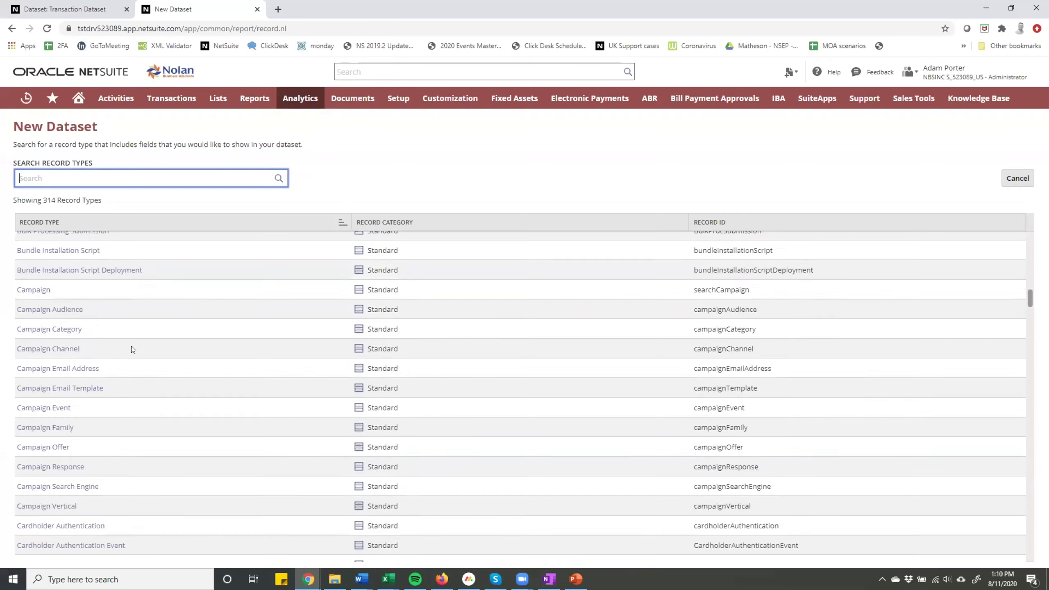
Choose Transaction as the record type for the new dataset
scroll(151, 396, down, 20)
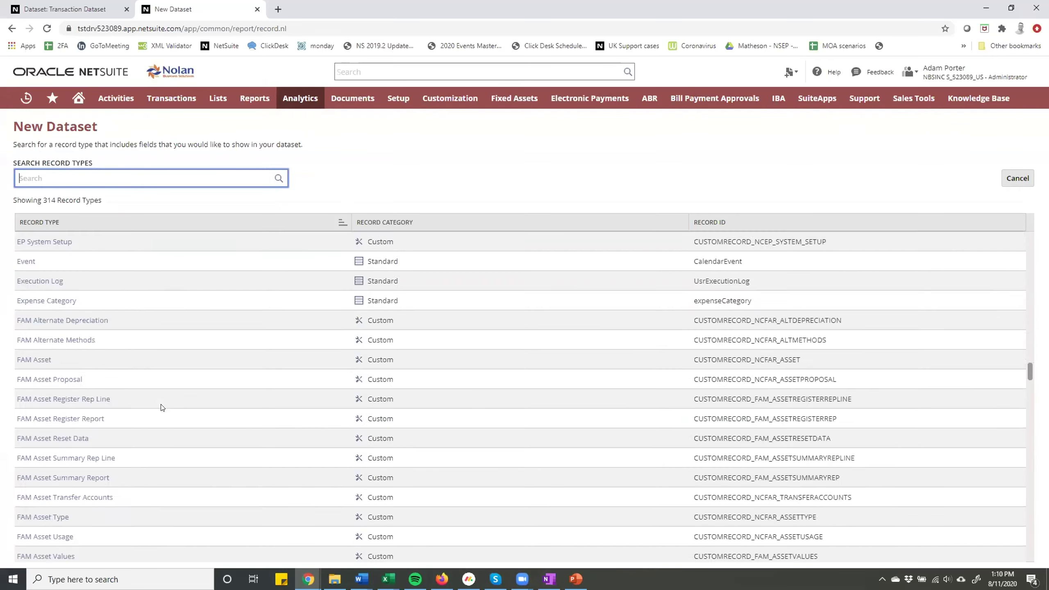
scroll(166, 418, down, 5)
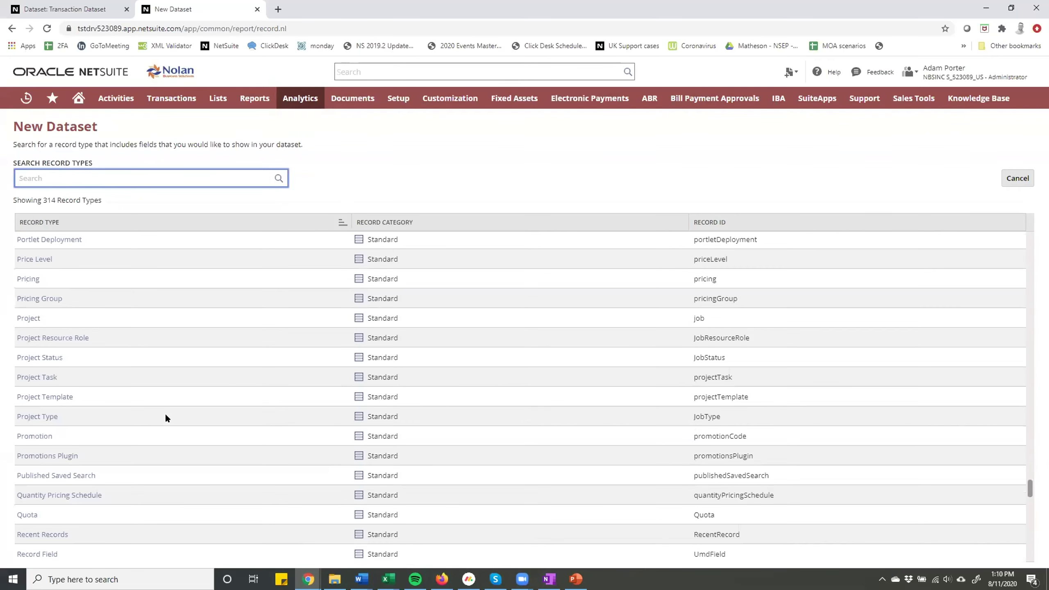
scroll(161, 417, down, 20)
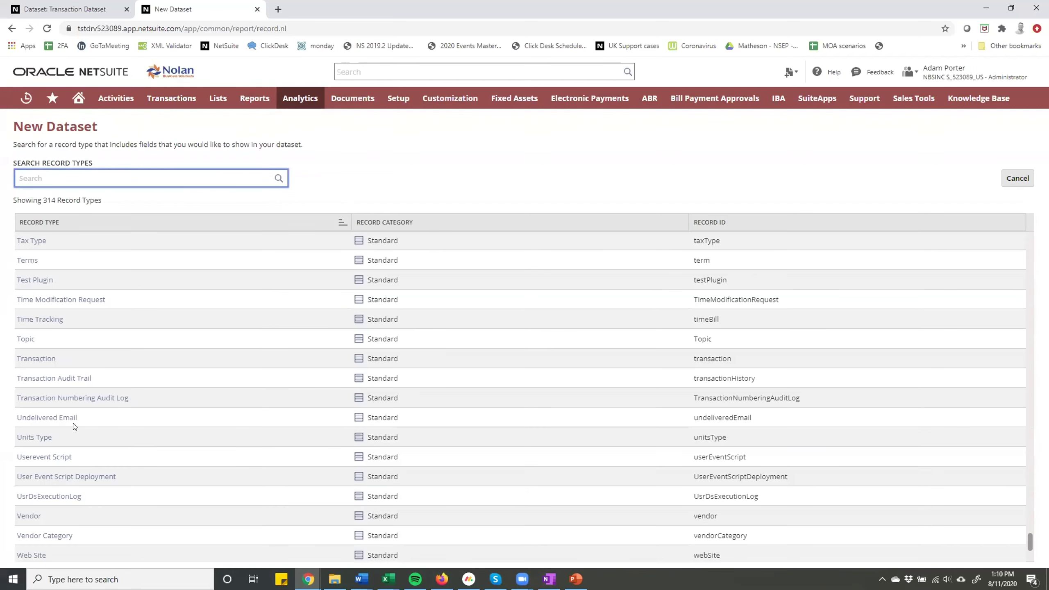
scroll(83, 431, down, 5)
scroll(91, 423, up, 10)
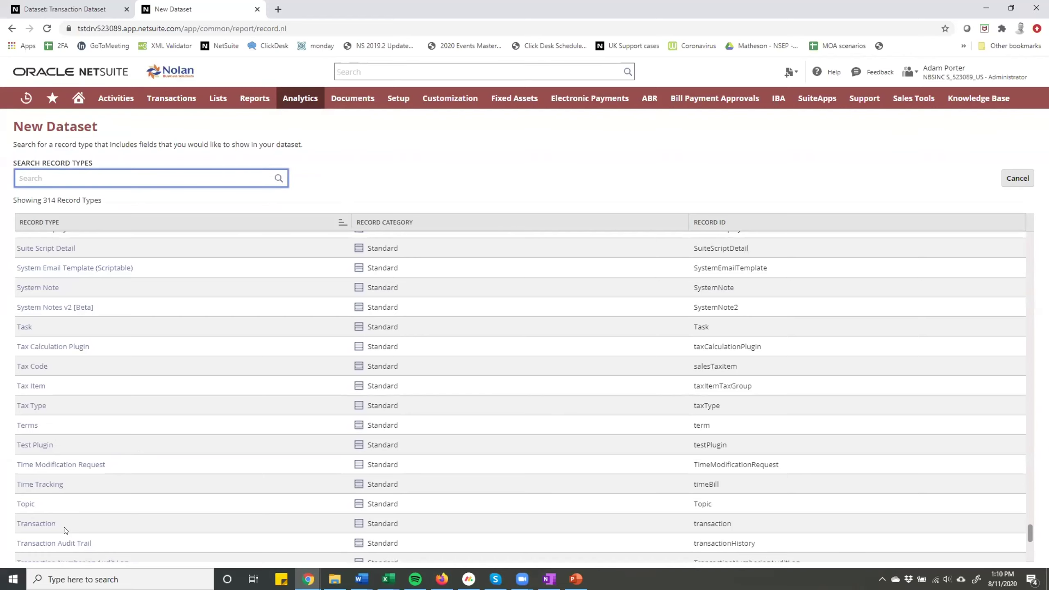
click(46, 524)
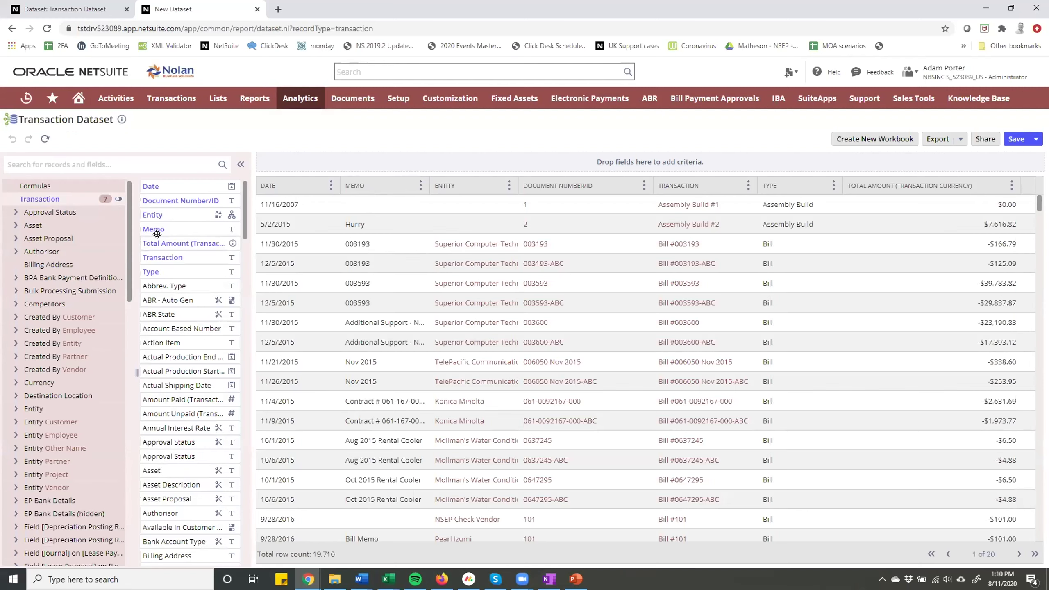
Add the Due Date field as a column after Date and the Currency field as a column after Type
scroll(185, 295, down, 10)
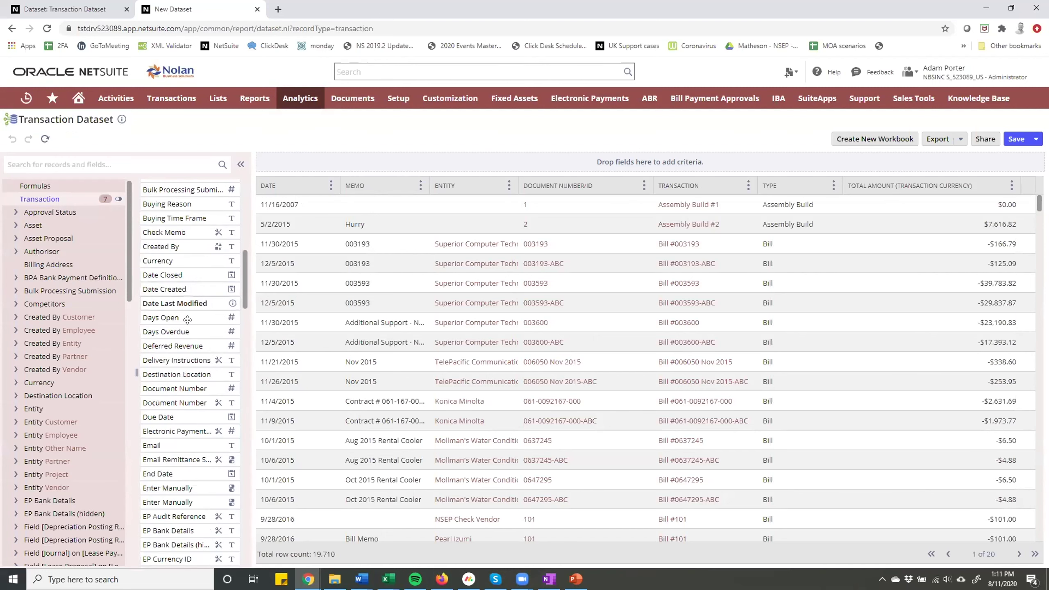
drag(180, 399, 345, 243)
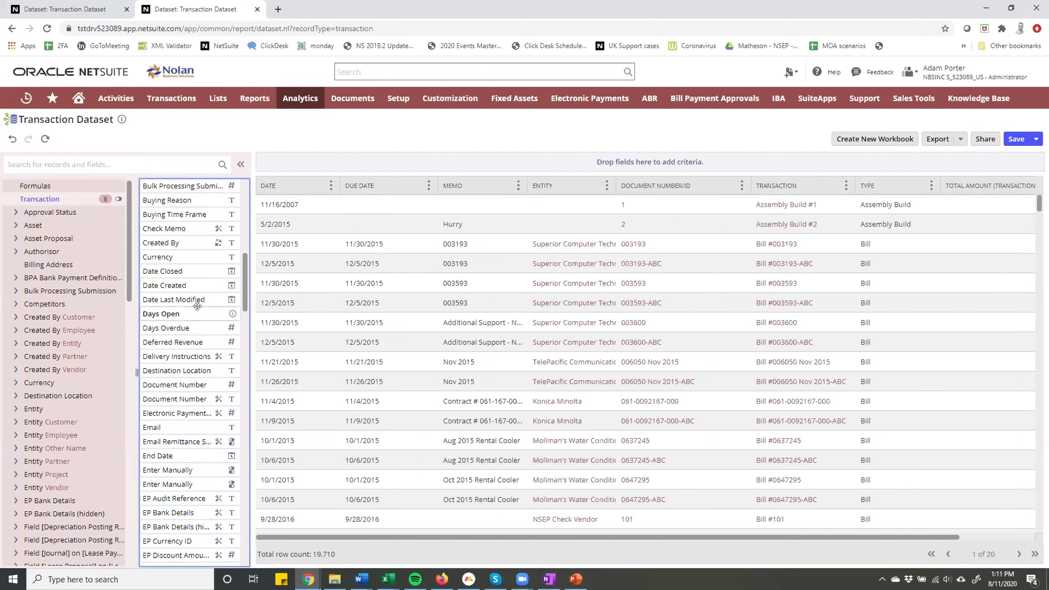
drag(182, 253, 872, 278)
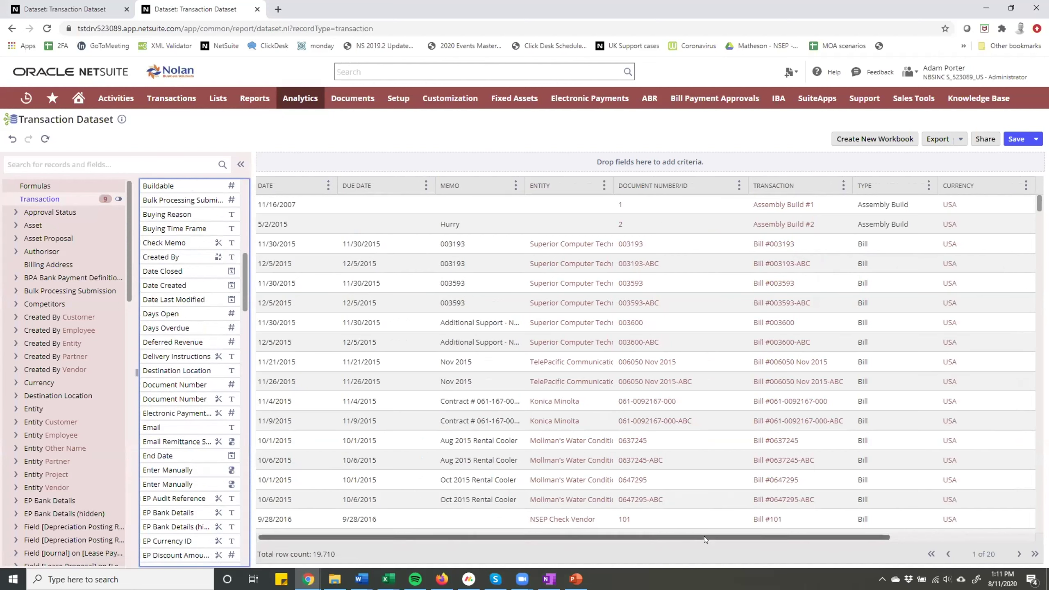
Add the Status and Terms fields as columns between Due Date and Memo
scroll(208, 314, down, 20)
scroll(207, 318, down, 10)
scroll(207, 318, up, 3)
drag(159, 305, 437, 250)
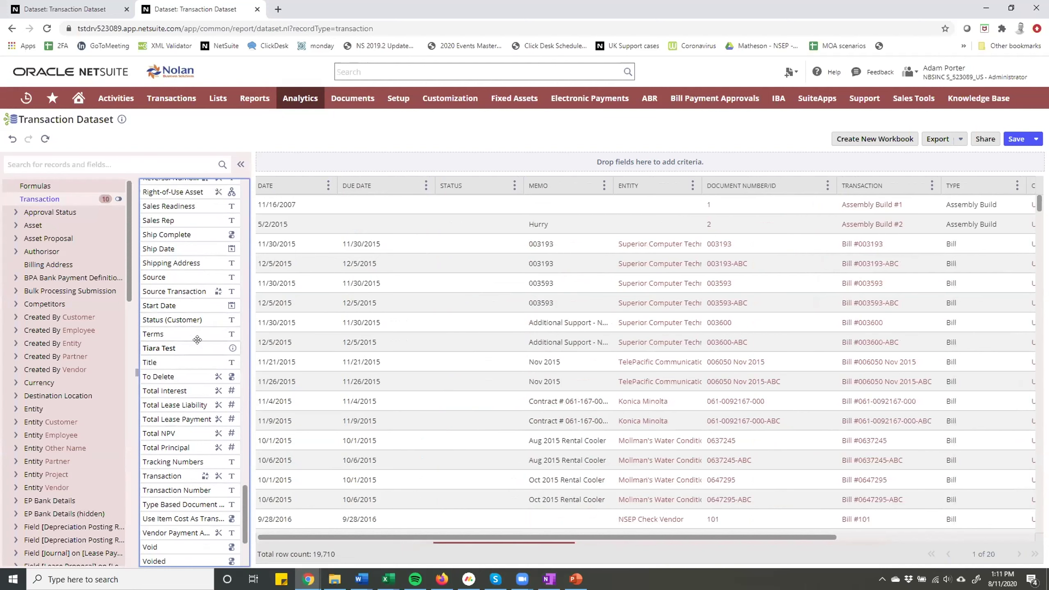
drag(530, 279, 532, 283)
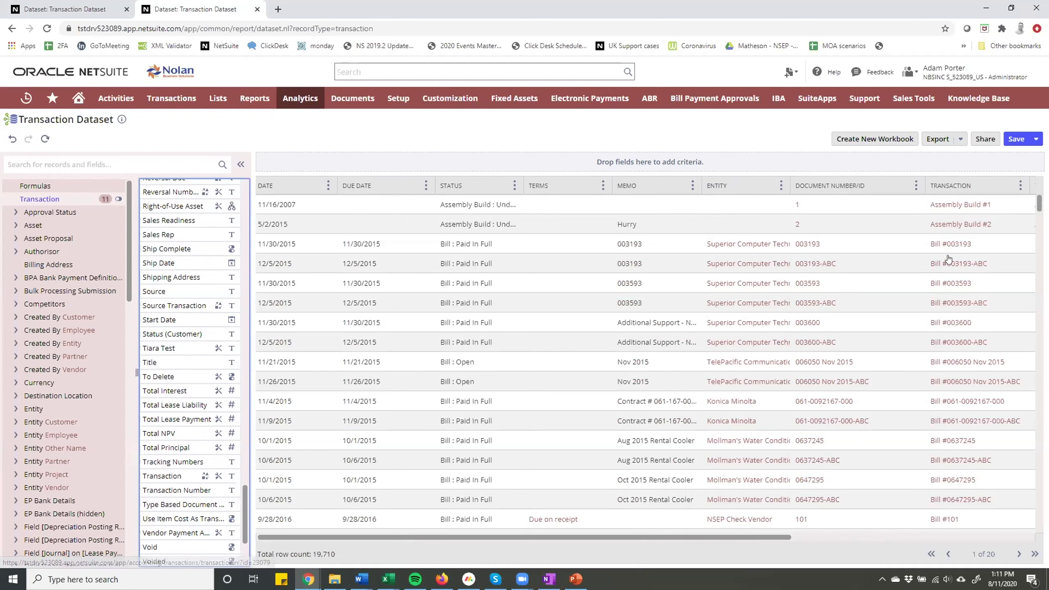
Add a criterion on the Type field that keeps any of Bill and Bill Credit
scroll(171, 234, up, 20)
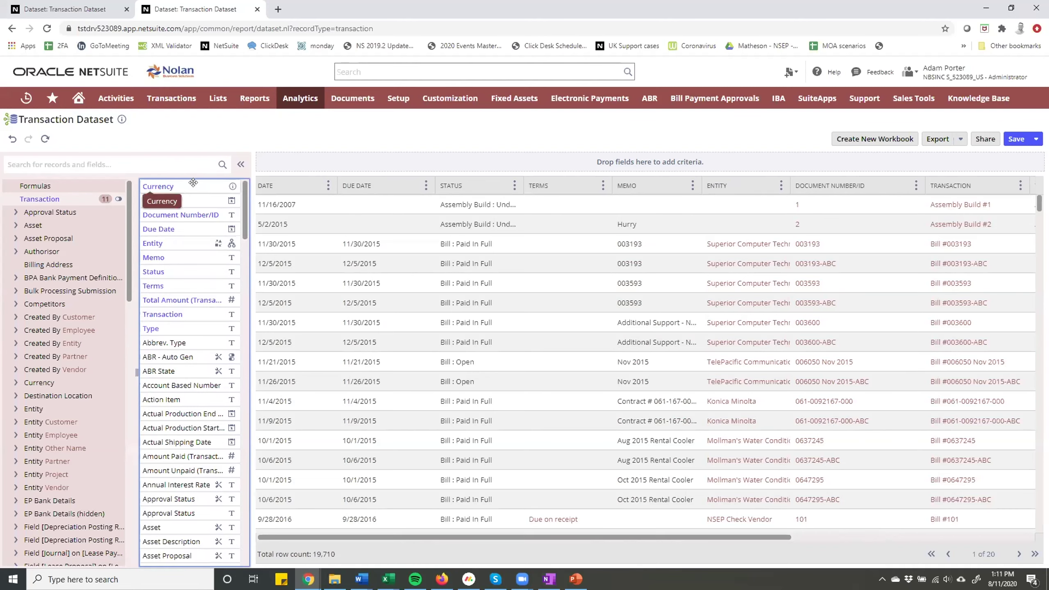
drag(157, 323, 411, 155)
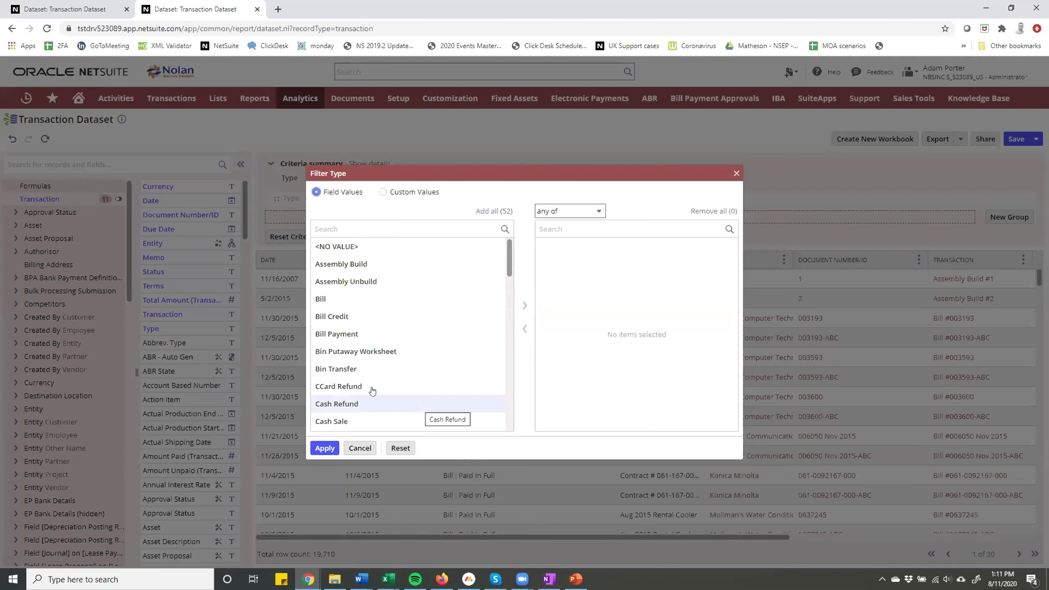
double_click(339, 298)
double_click(339, 298)
click(324, 447)
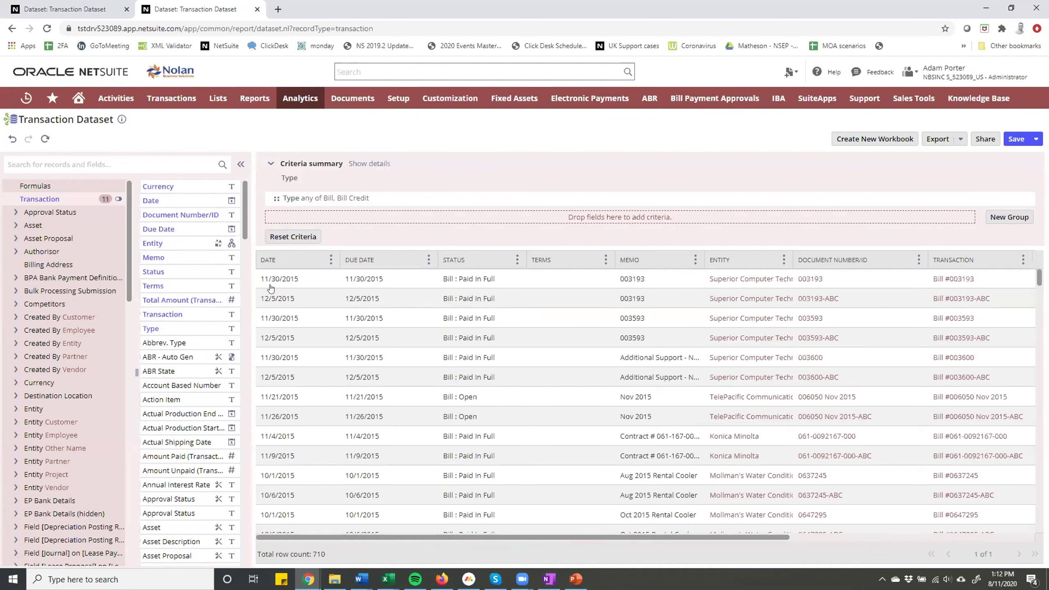
Start a criterion on the Date field and look through its relative date and predefined date range options
drag(229, 201, 343, 216)
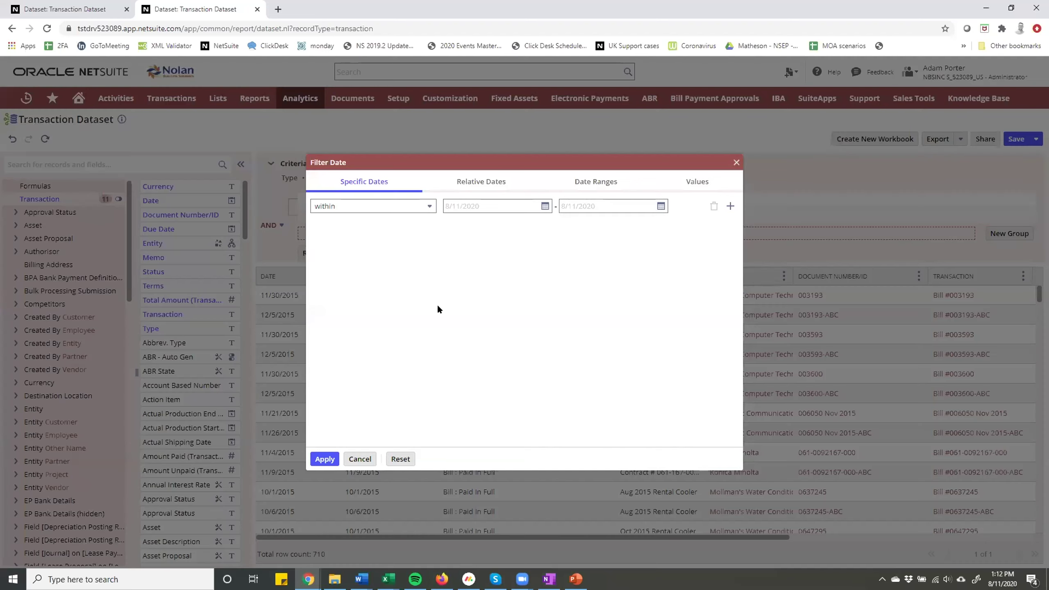
click(472, 188)
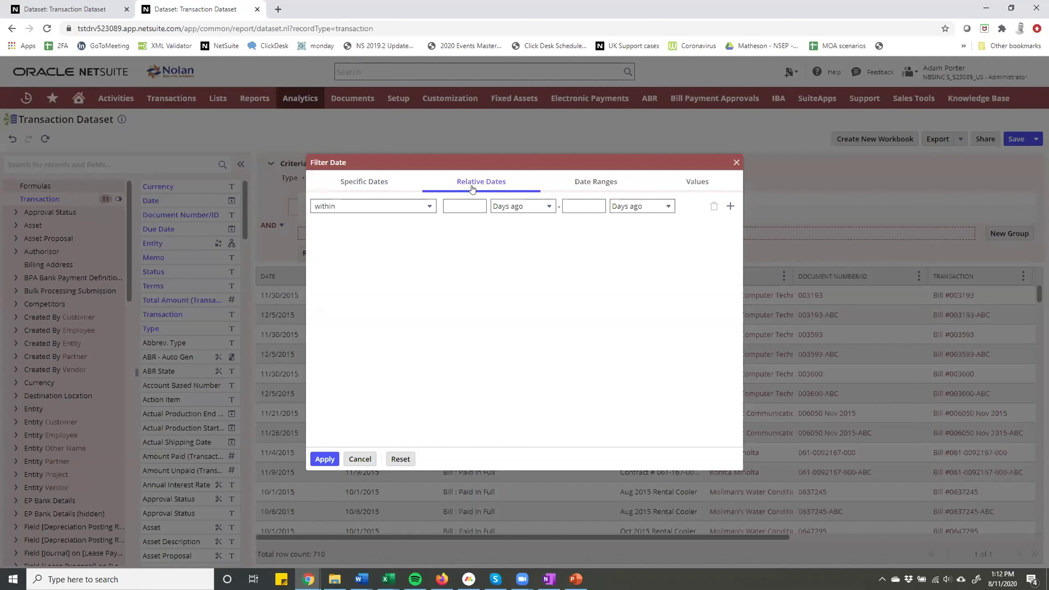
click(601, 181)
scroll(452, 371, down, 10)
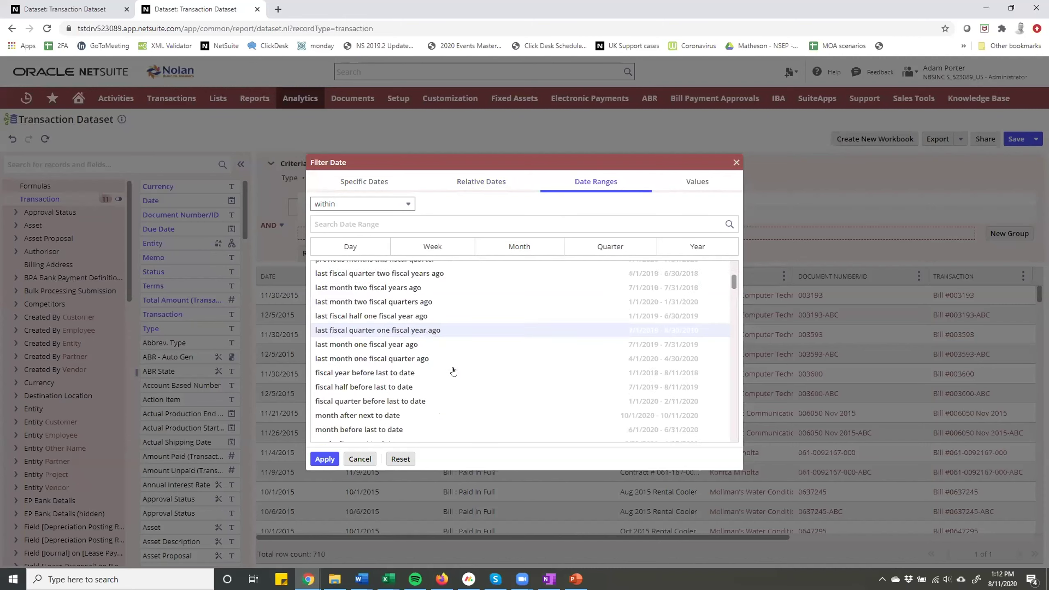
scroll(346, 384, up, 10)
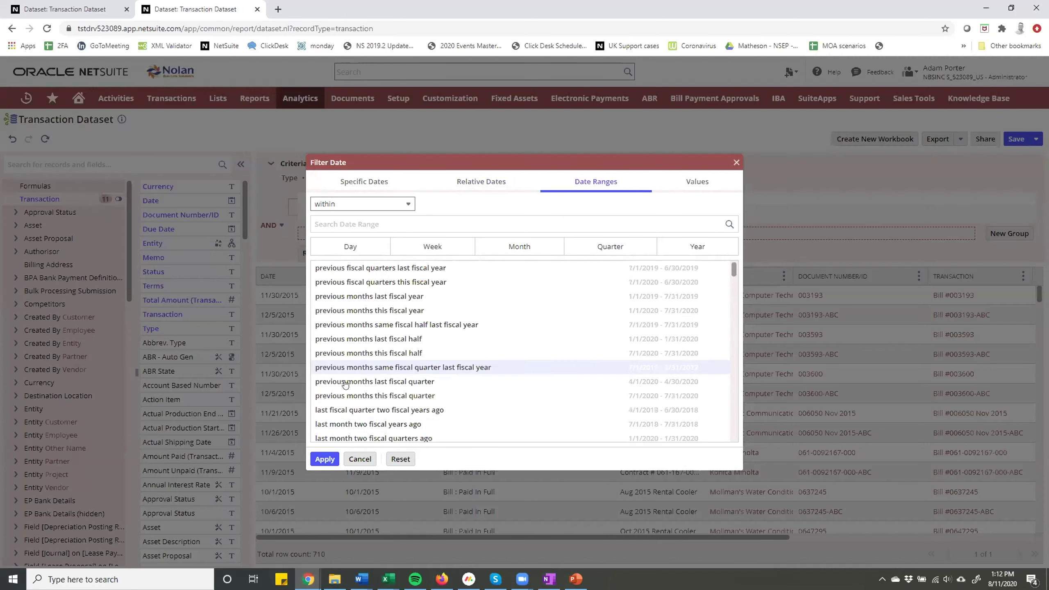
Set the Date criterion to the relative date after 5 Years ago, apply it, and delete that criterion
click(478, 181)
click(363, 205)
click(379, 223)
click(477, 206)
text(5)
click(540, 207)
click(534, 277)
click(534, 276)
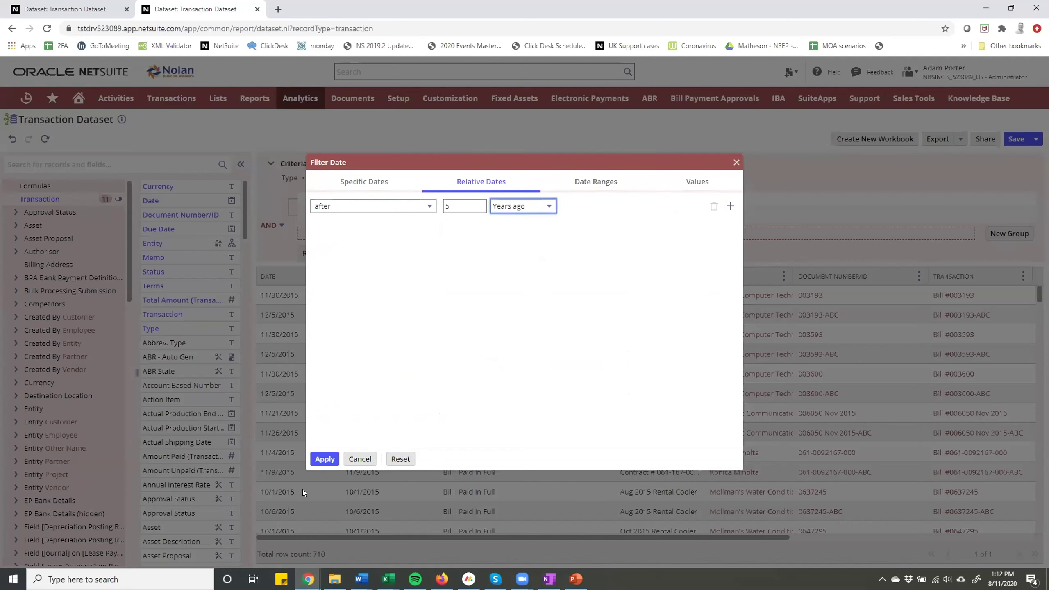
click(326, 459)
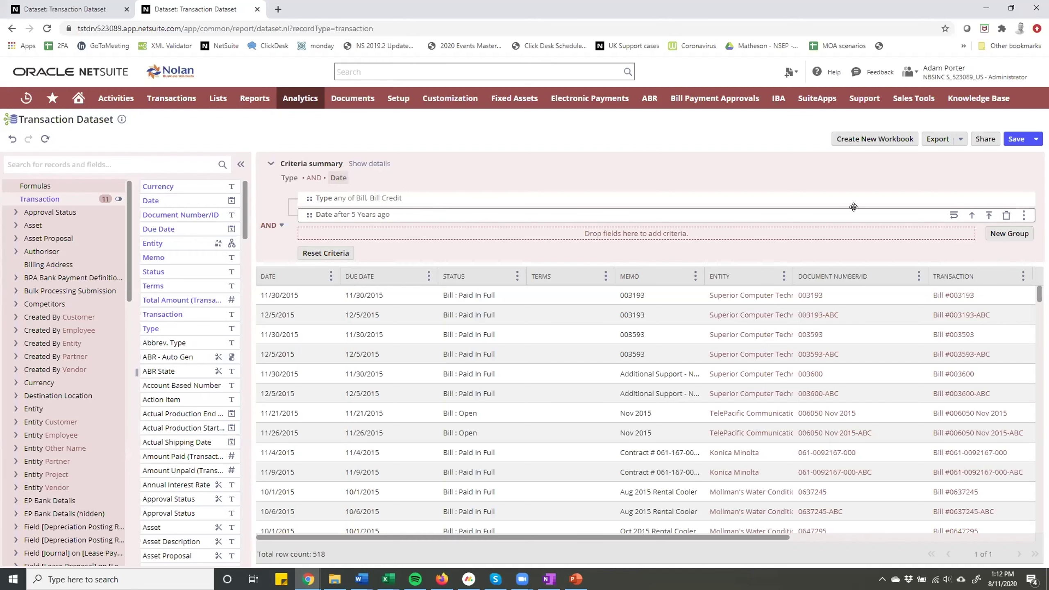
click(1010, 214)
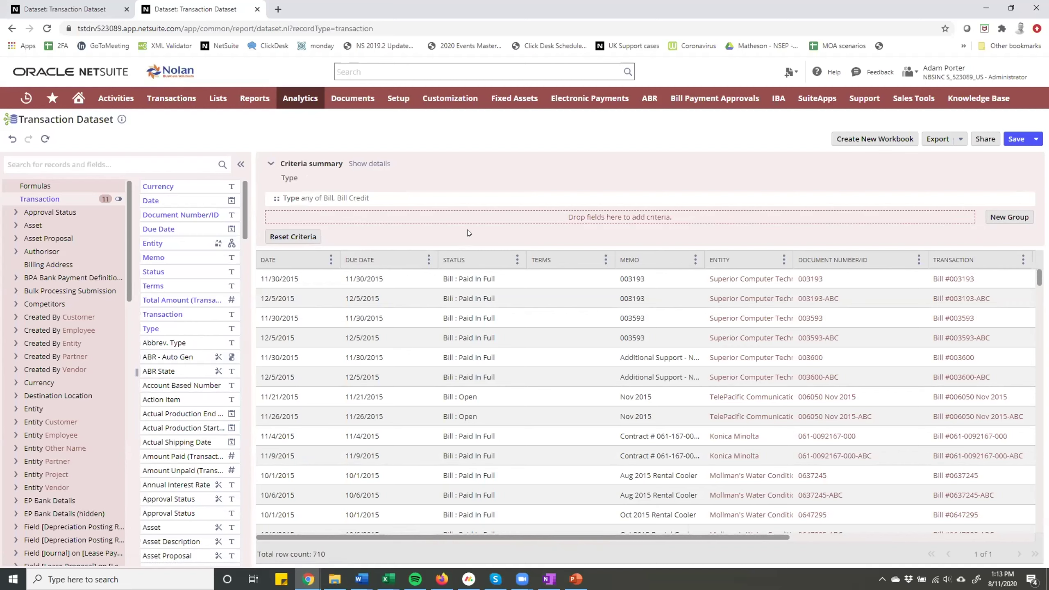
Save the dataset under the name "Bill and Bill Credit Transaction Dataset" without a description
click(1016, 139)
drag(417, 208, 159, 194)
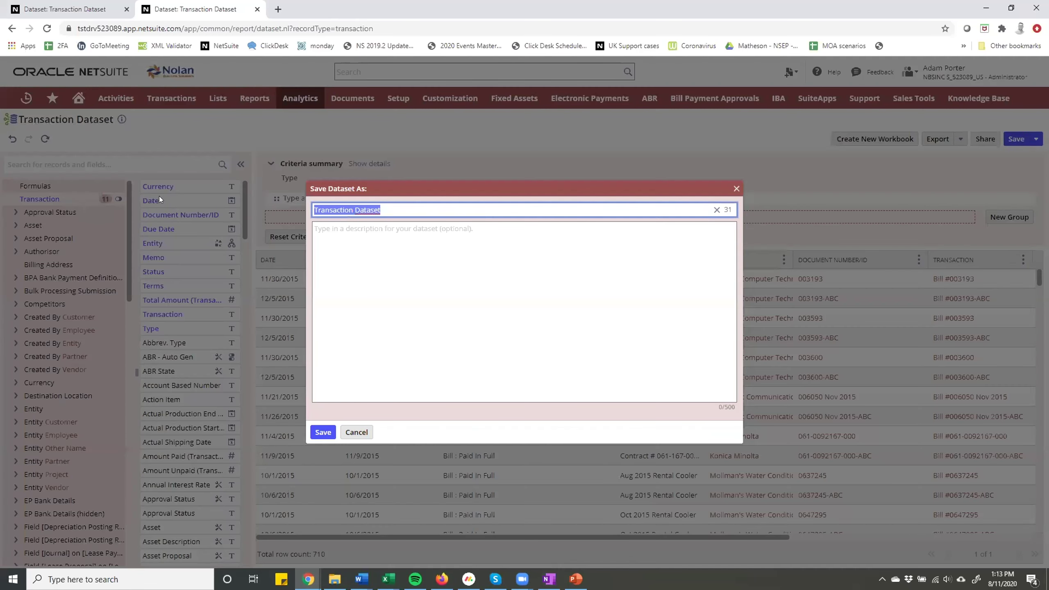
click(314, 209)
text(Bill )
text(and Bill Cr)
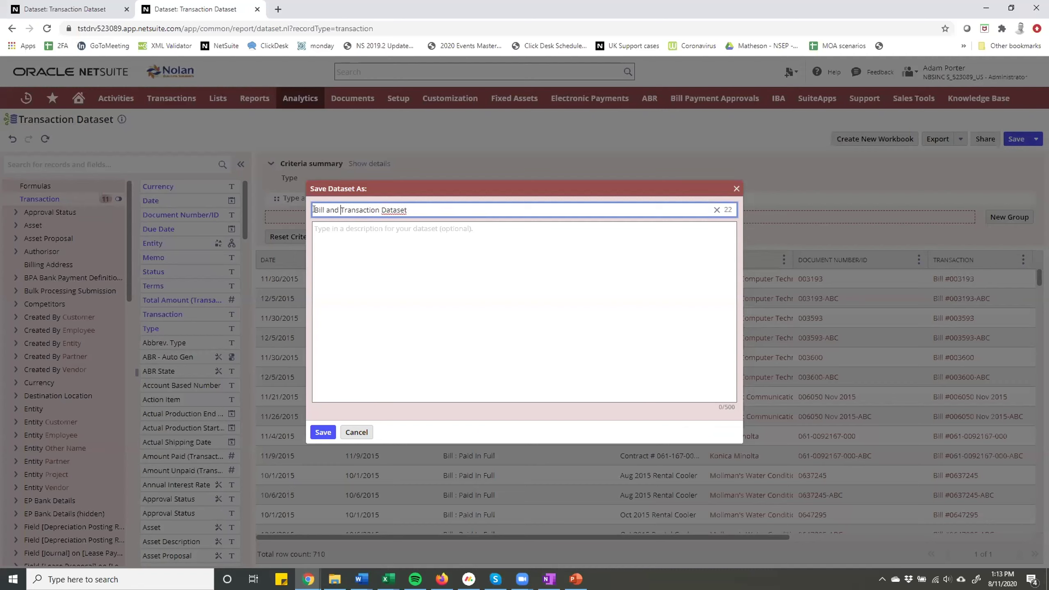
text(edit)
click(487, 354)
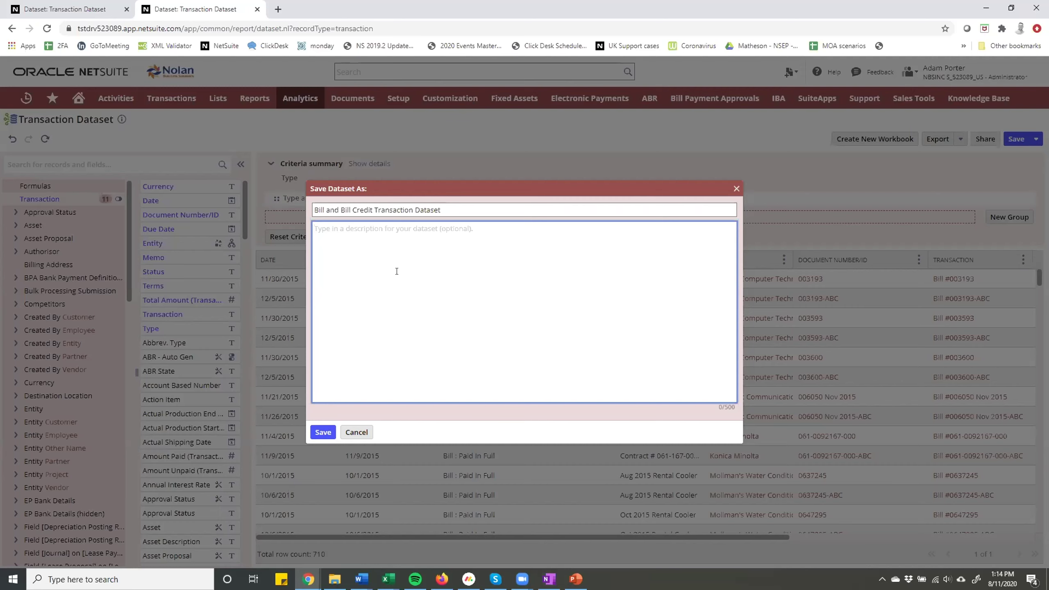
click(323, 432)
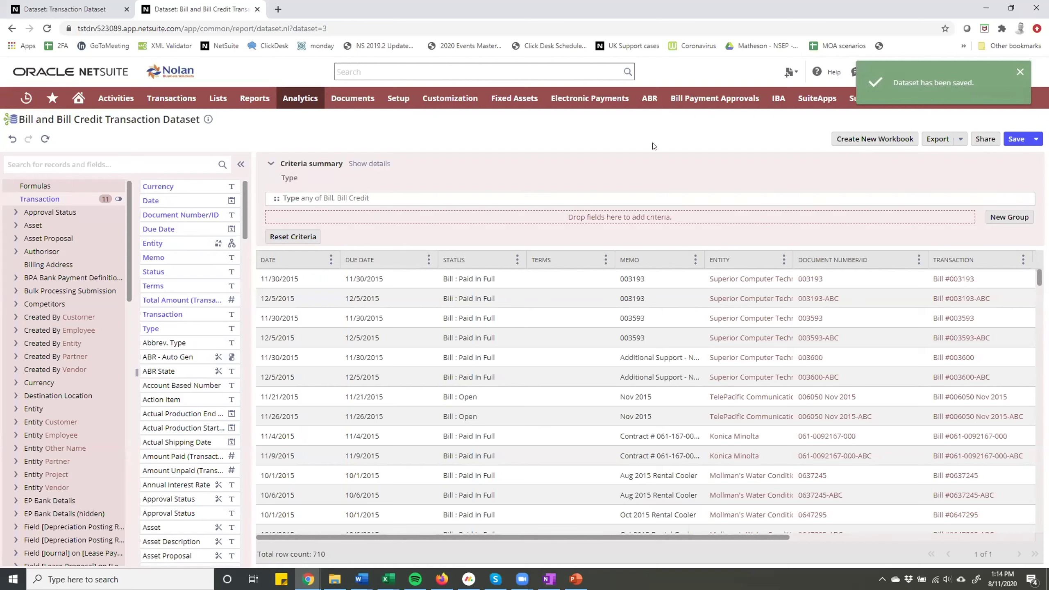
click(1018, 73)
Review the roles and employees the dataset can be shared with, pick one employee, and cancel the sharing
click(985, 139)
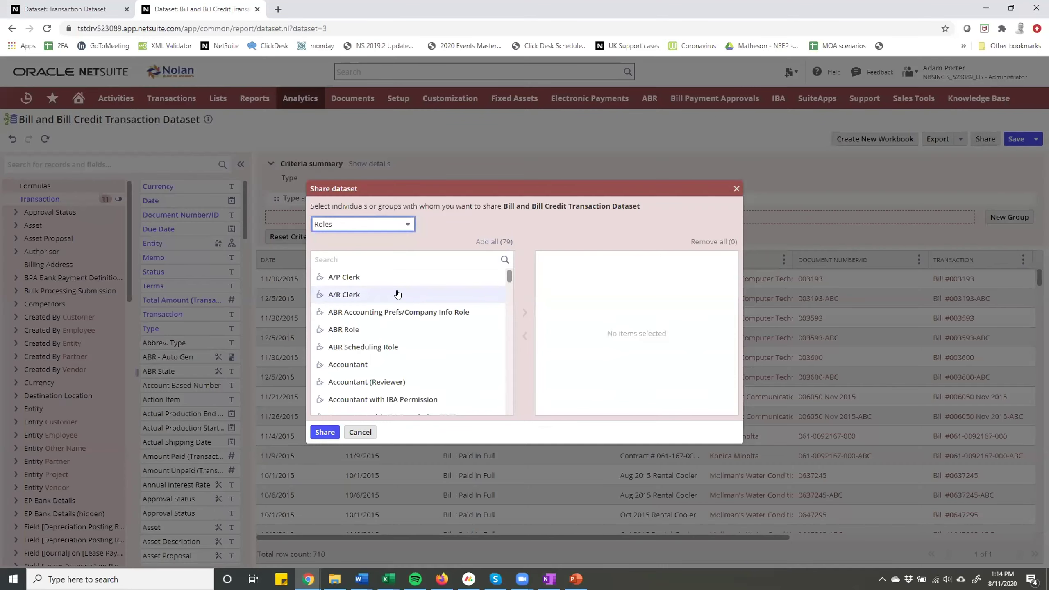
click(381, 224)
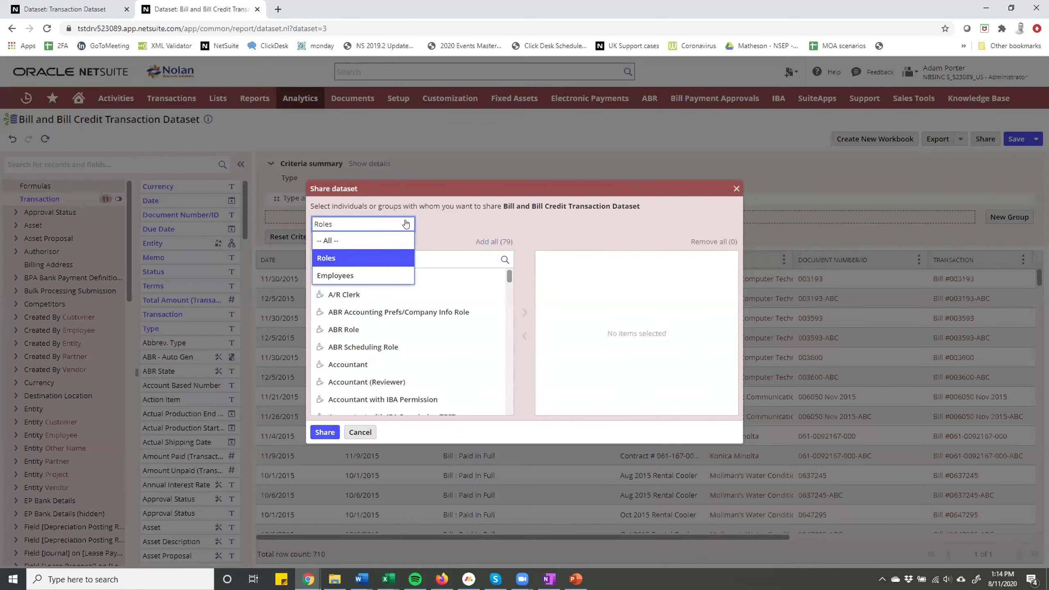
click(381, 261)
scroll(438, 331, down, 15)
scroll(448, 336, down, 5)
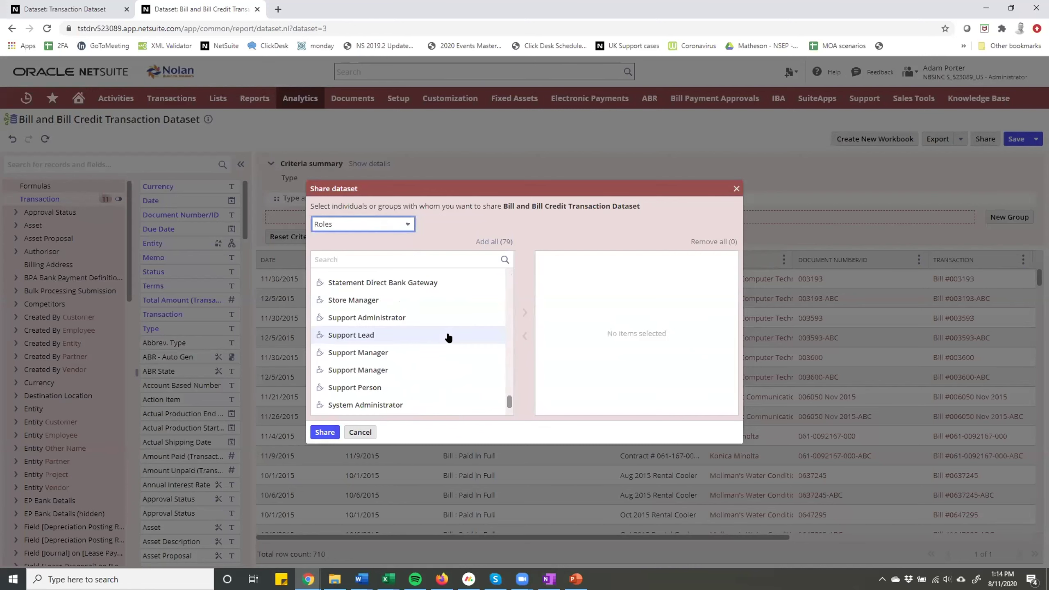
click(367, 224)
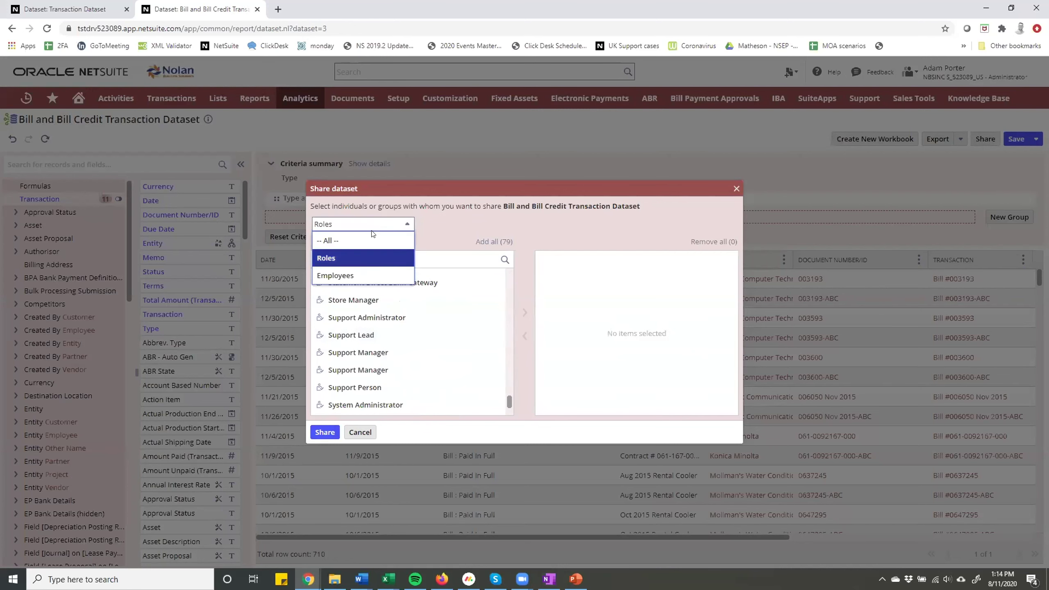
click(364, 275)
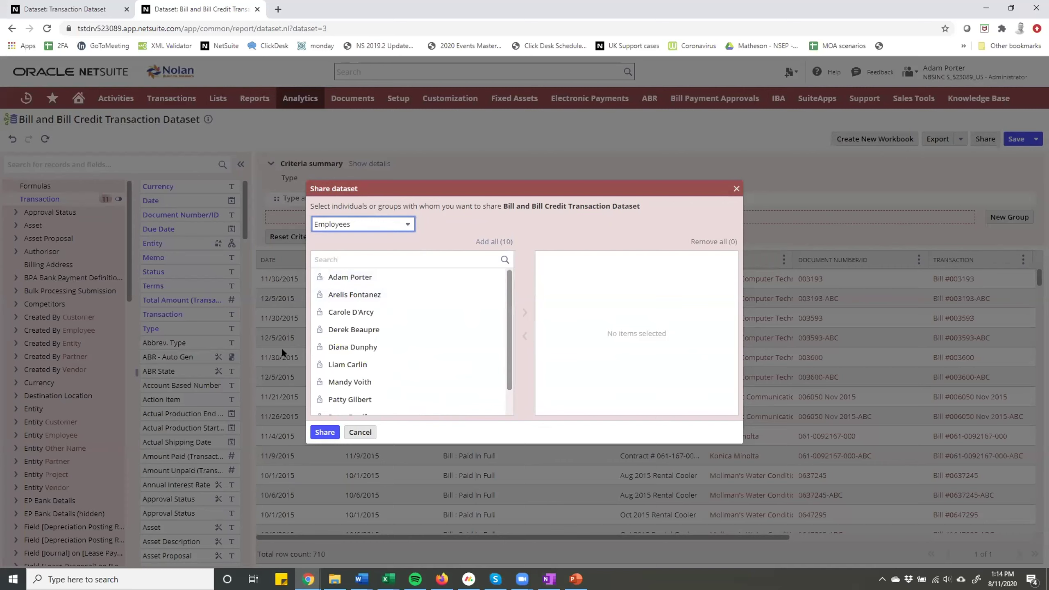
drag(349, 329, 736, 283)
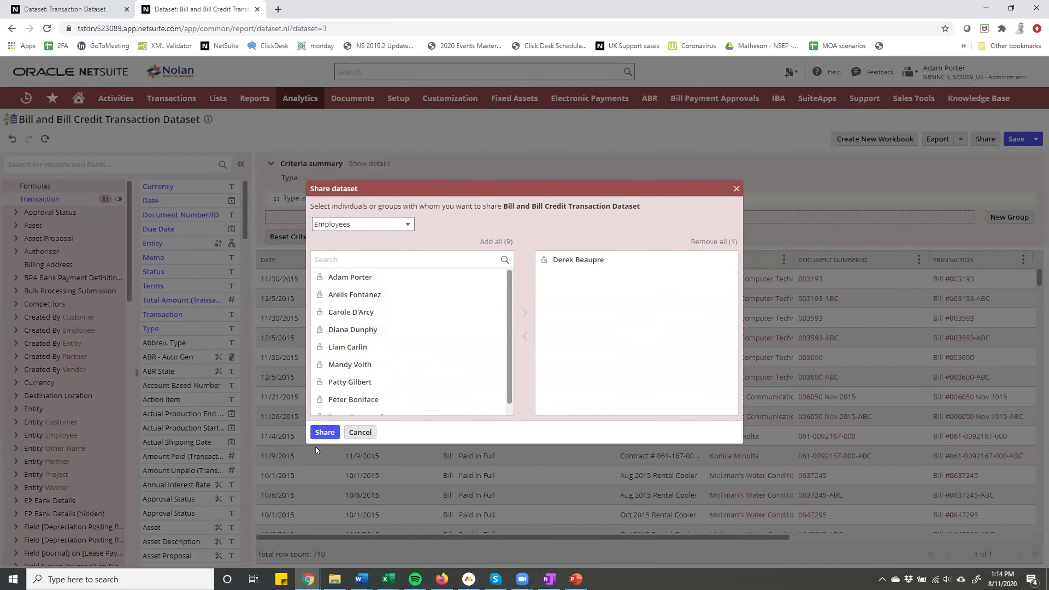
click(360, 432)
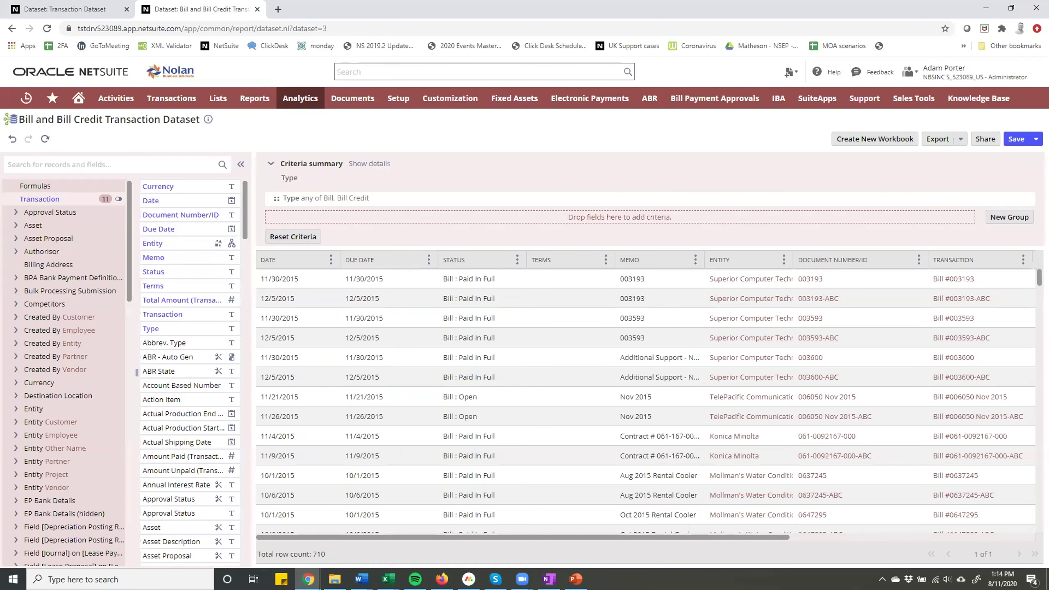
Save and close the Bill and Bill Credit Transaction Dataset
click(1034, 139)
click(1032, 139)
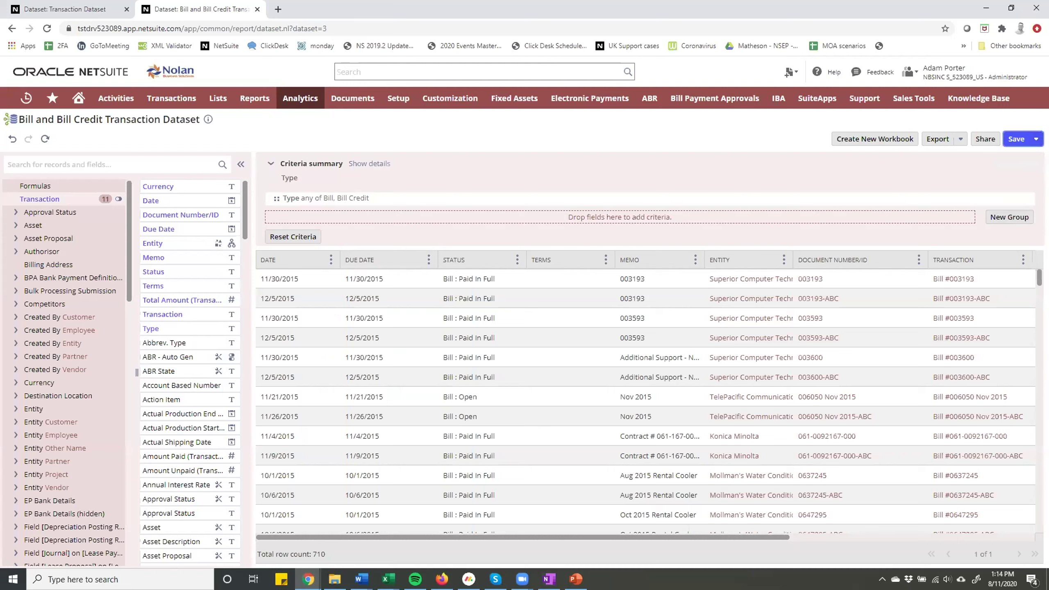
click(1033, 139)
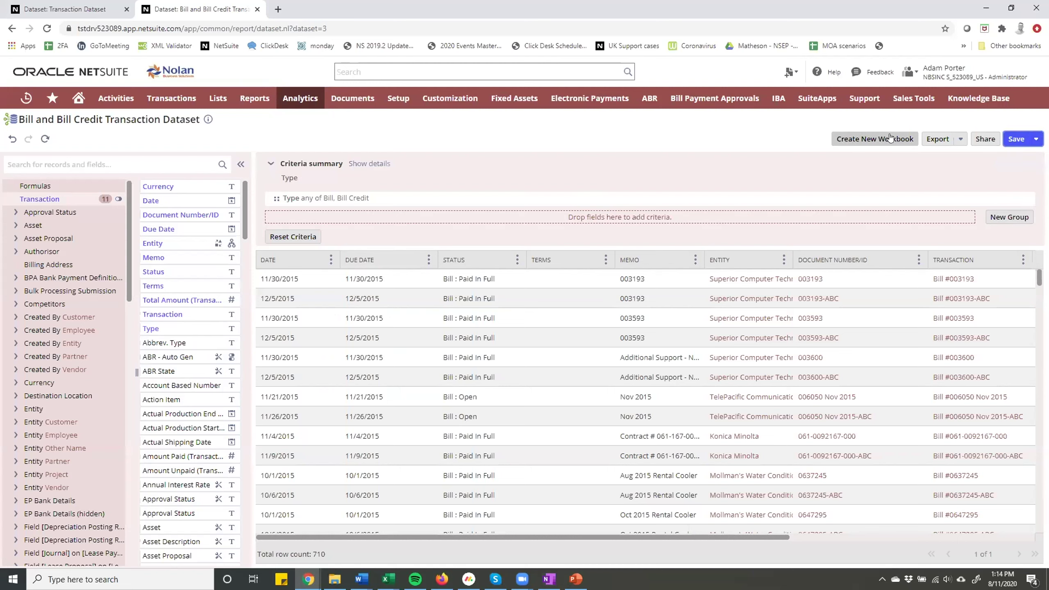
click(1035, 139)
click(1036, 139)
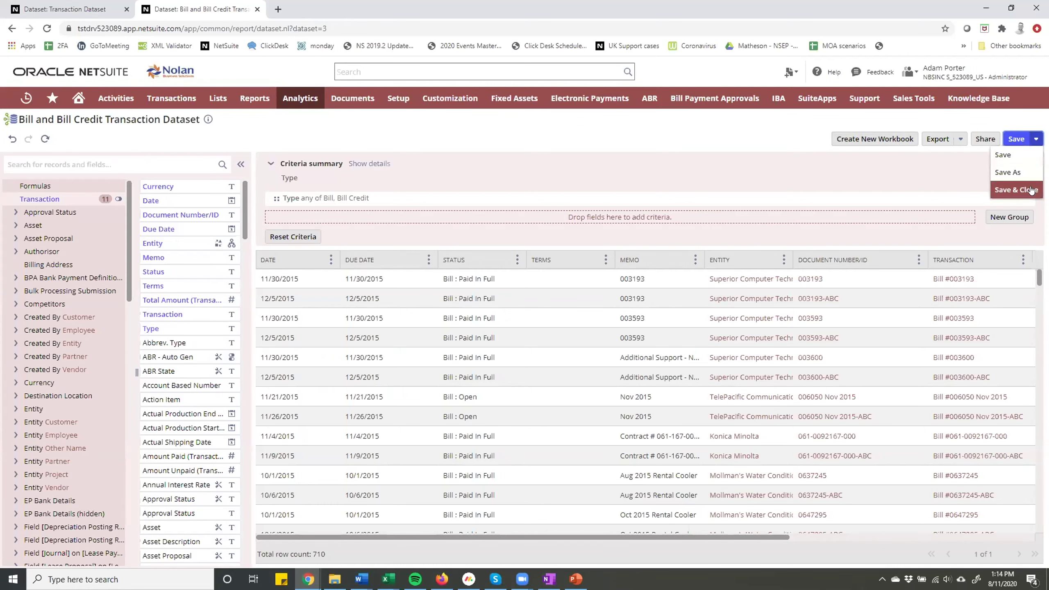
click(1015, 189)
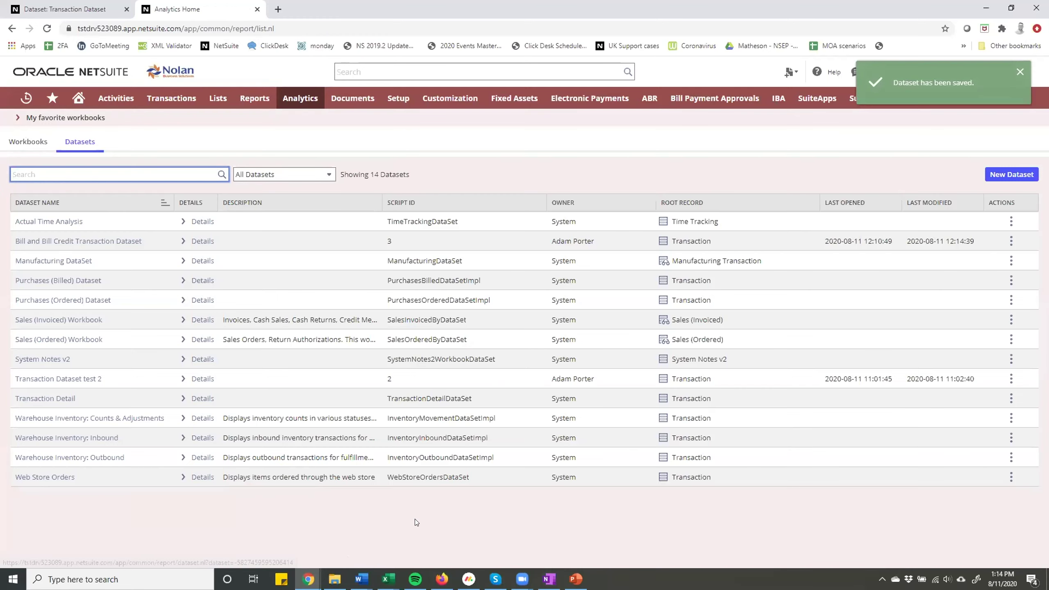
Create a new workbook from the Bill and Bill Credit Transaction Dataset and start it with a Table visualization
click(38, 140)
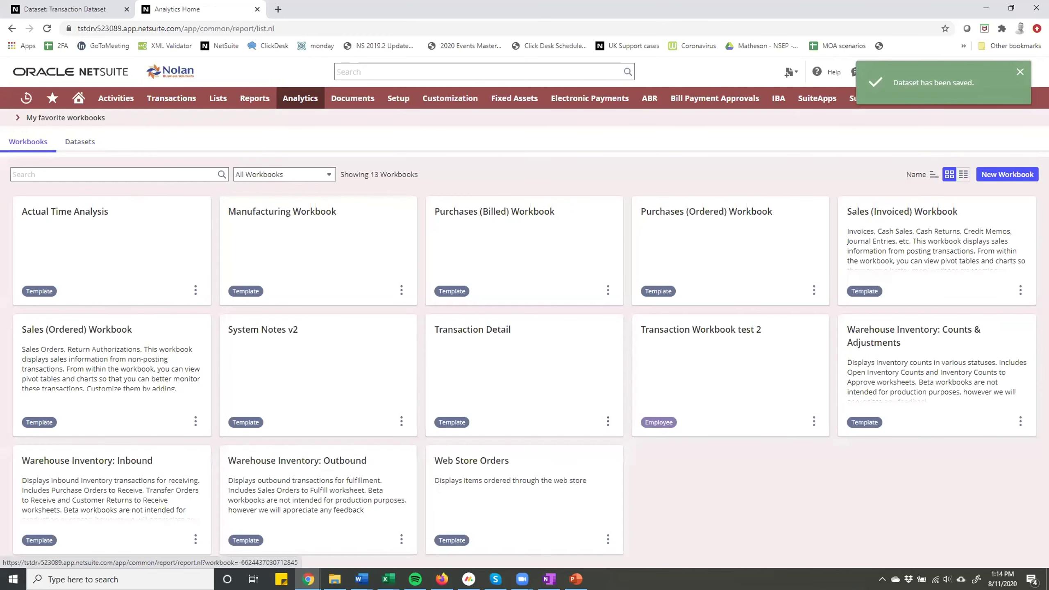
click(1006, 174)
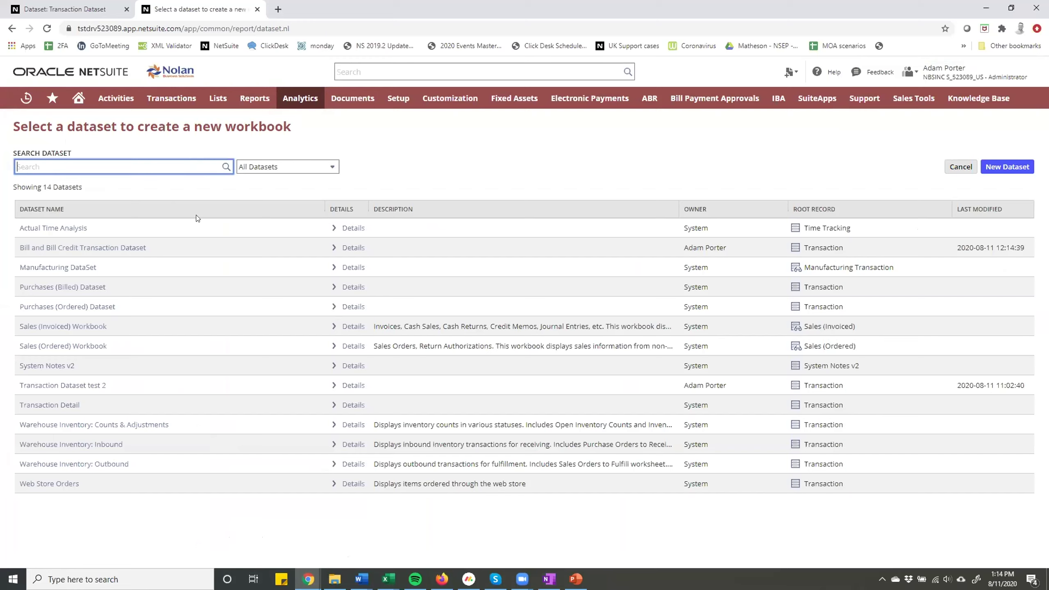
click(126, 249)
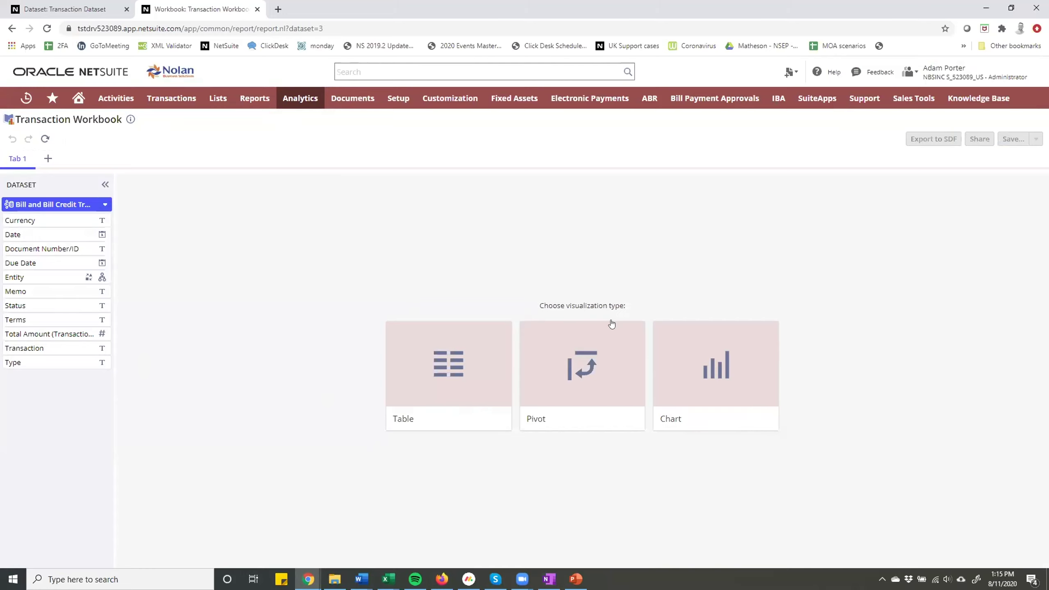
click(496, 405)
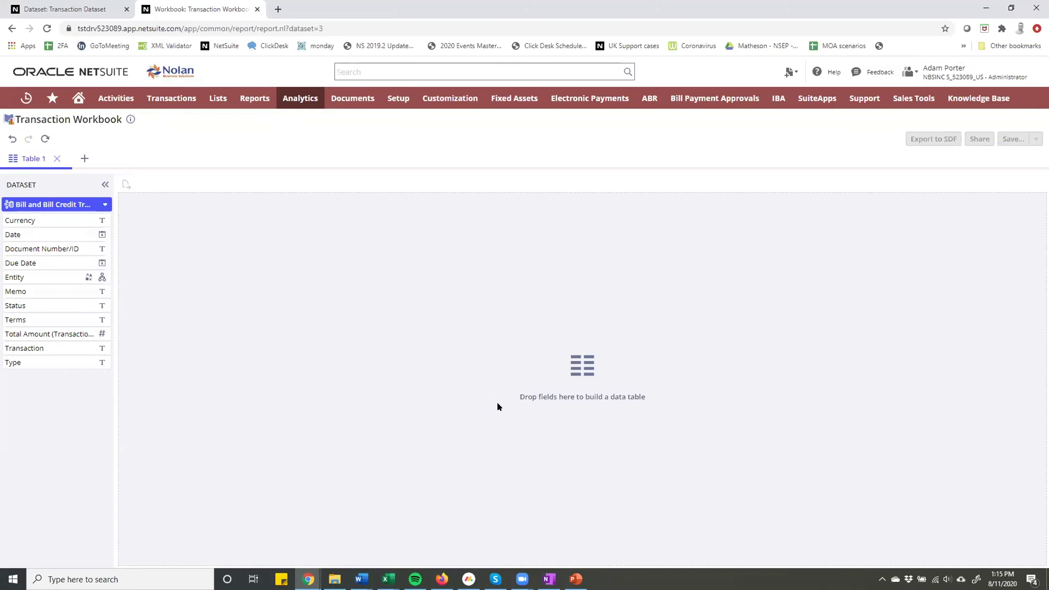